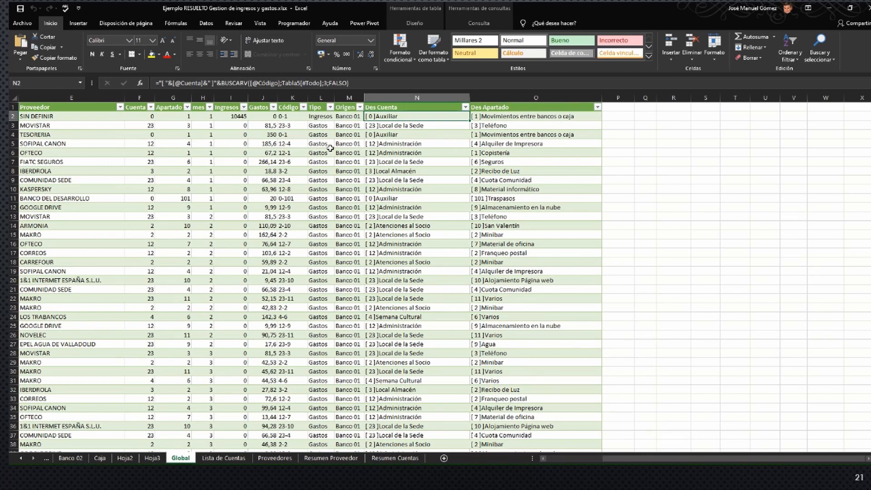
- Create a pivot table on a new worksheet using the Global table as its source
{"action": "left_click", "coordinate": [205, 225]}
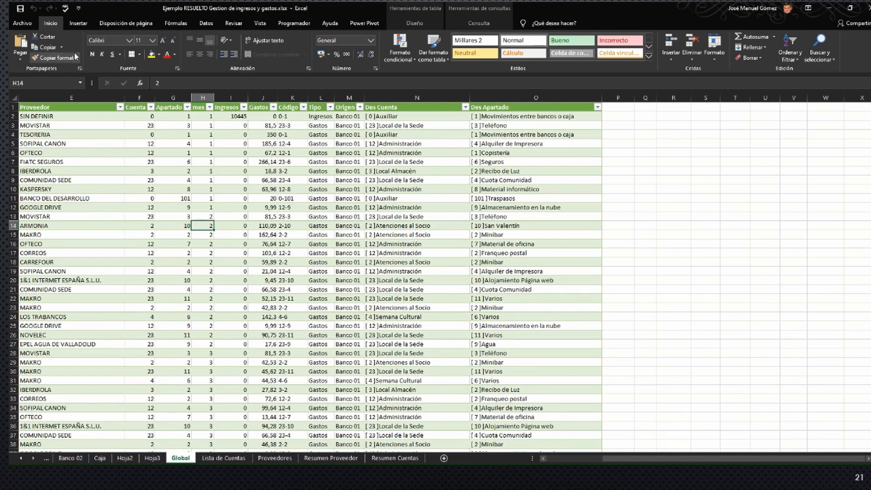
{"action": "left_click", "coordinate": [78, 24]}
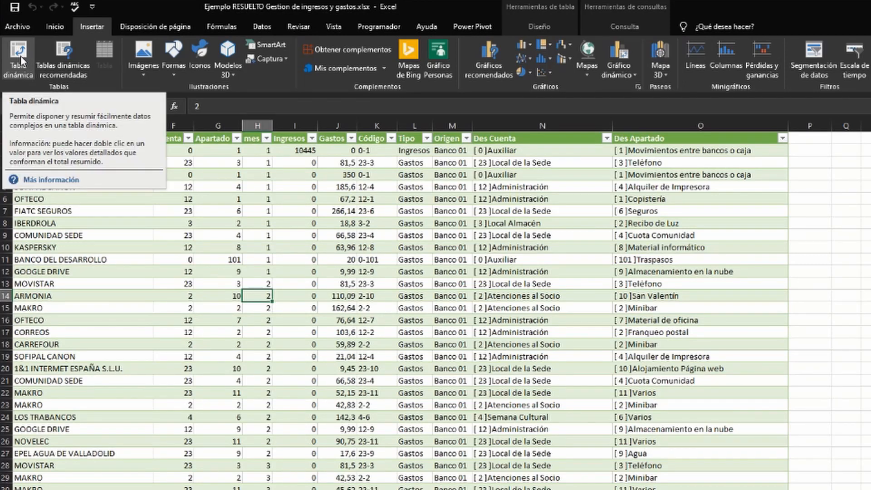
{"action": "left_click", "coordinate": [20, 56]}
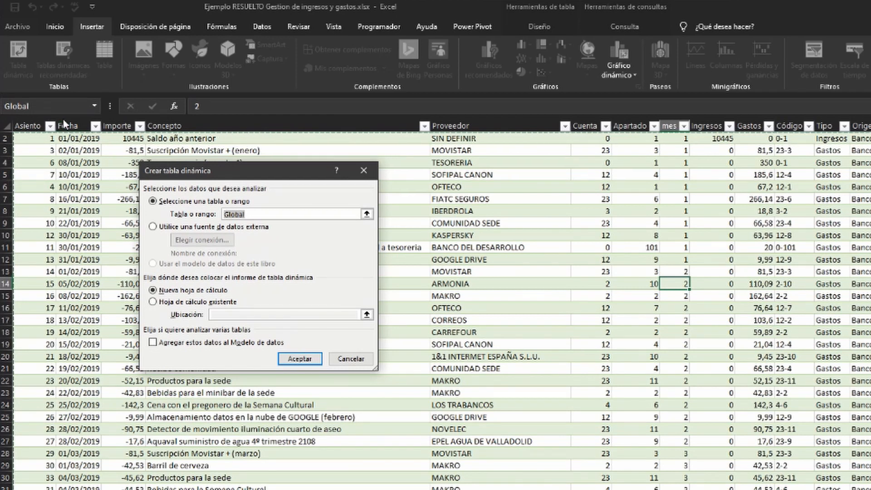
{"action": "left_click", "coordinate": [310, 361]}
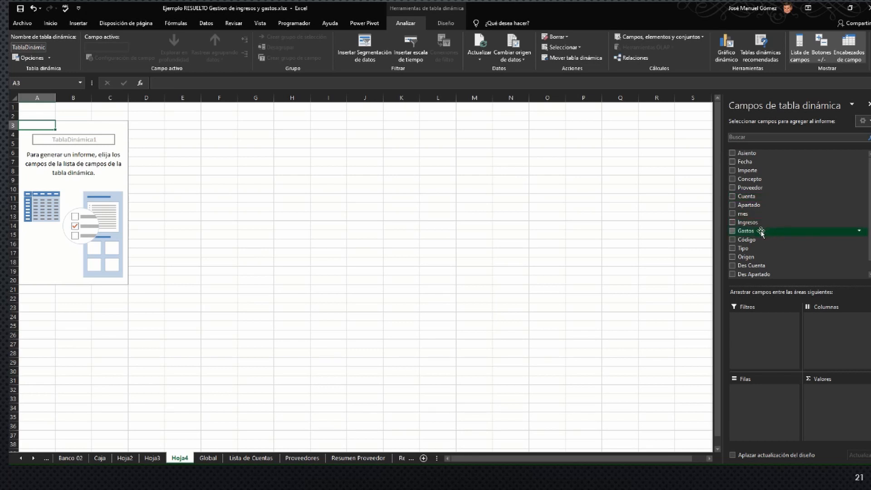
- Add Gastos as the summed value and Proveedor as the row field of the pivot table
{"action": "left_click_drag", "start_coordinate": [760, 232], "coordinate": [827, 404]}
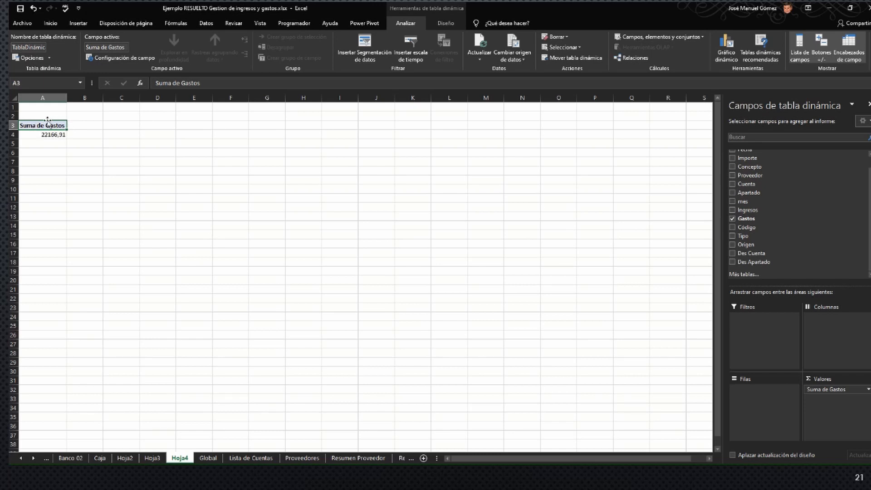
{"action": "mouse_move", "coordinate": [46, 135]}
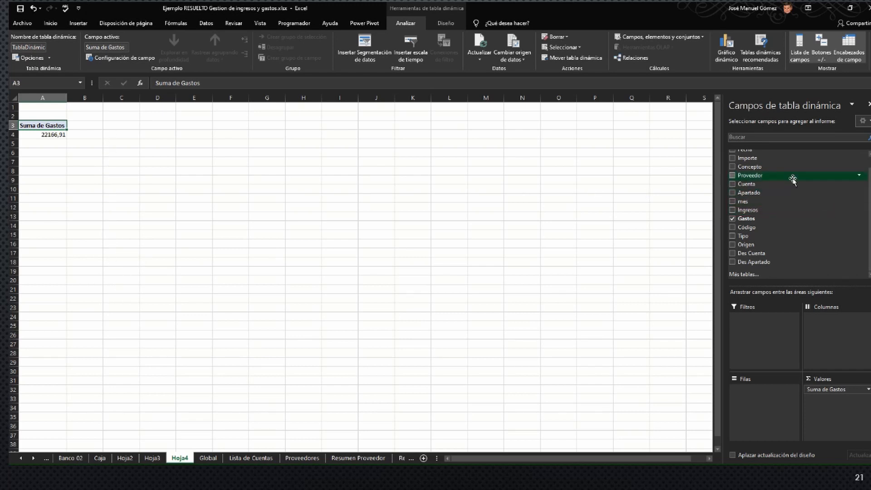
{"action": "left_click_drag", "start_coordinate": [790, 178], "coordinate": [762, 396]}
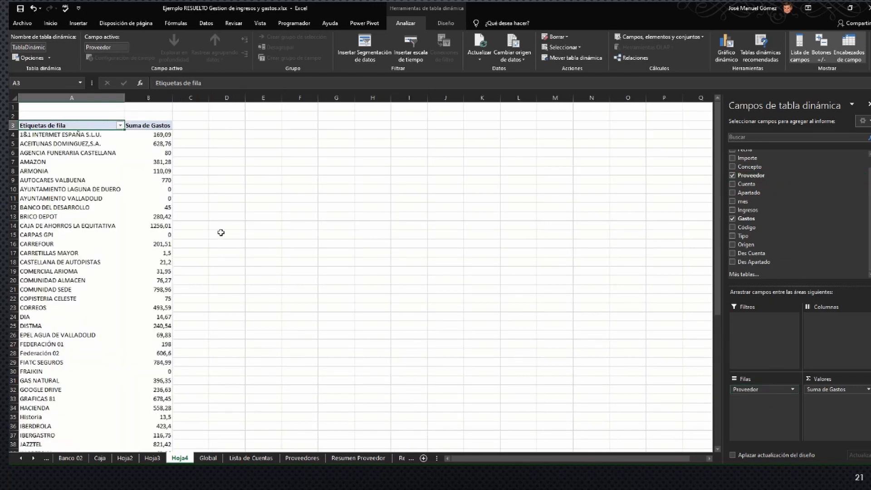
- Place mes in the pivot table's columns and Cuenta in its report filter
{"action": "scroll", "coordinate": [216, 231], "scroll_direction": "down", "scroll_amount": 1}
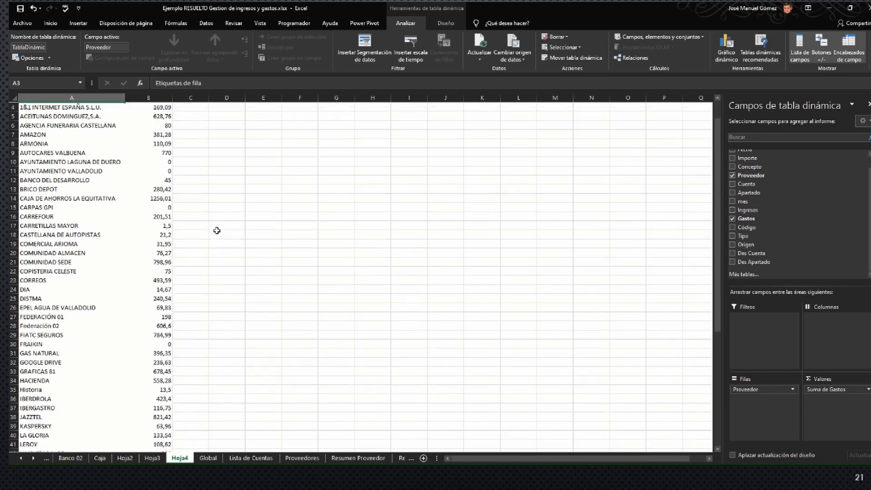
{"action": "scroll", "coordinate": [217, 230], "scroll_direction": "up", "scroll_amount": 1}
{"action": "scroll", "coordinate": [81, 148], "scroll_direction": "down", "scroll_amount": 6}
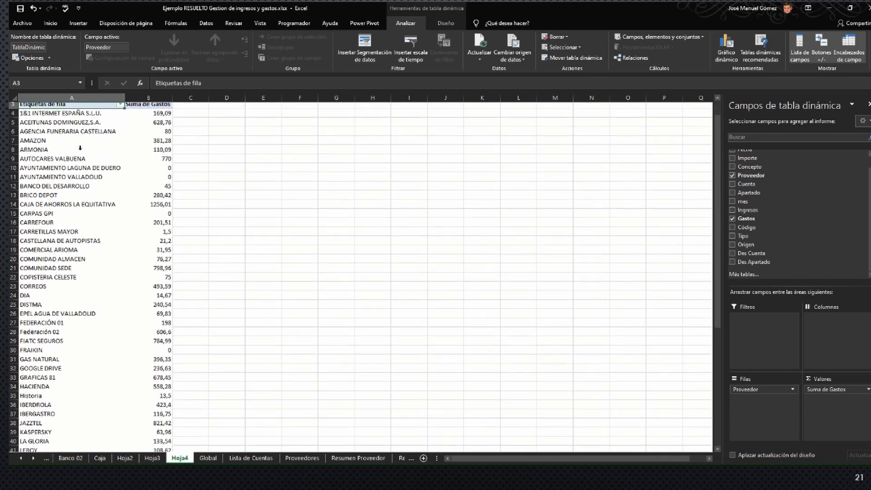
{"action": "scroll", "coordinate": [76, 162], "scroll_direction": "down", "scroll_amount": 2}
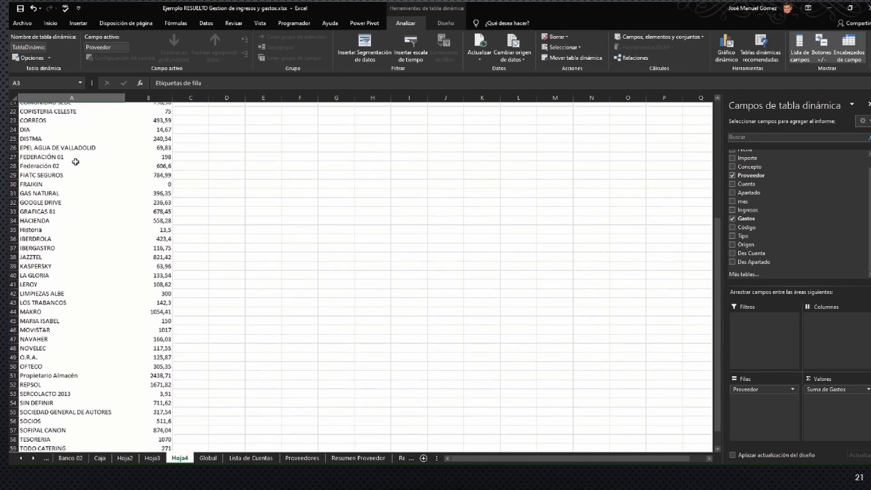
{"action": "scroll", "coordinate": [75, 162], "scroll_direction": "up", "scroll_amount": 4}
{"action": "scroll", "coordinate": [75, 162], "scroll_direction": "up", "scroll_amount": 5}
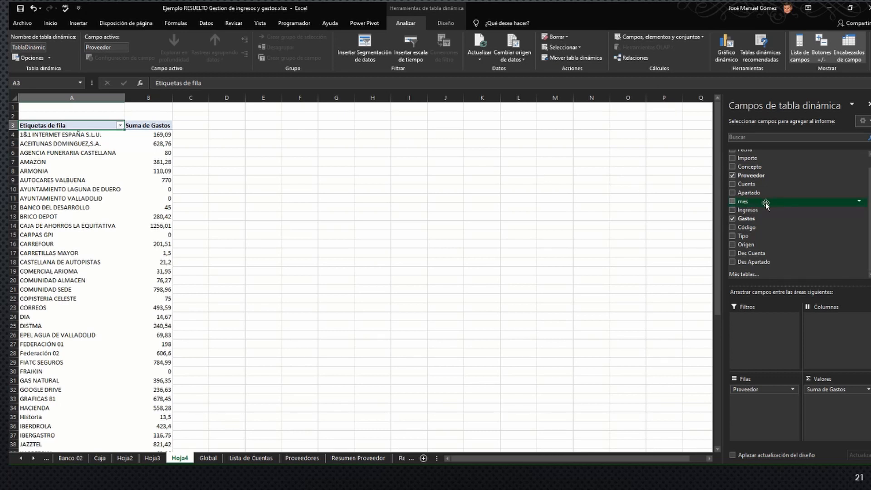
{"action": "left_click_drag", "start_coordinate": [766, 204], "coordinate": [814, 324]}
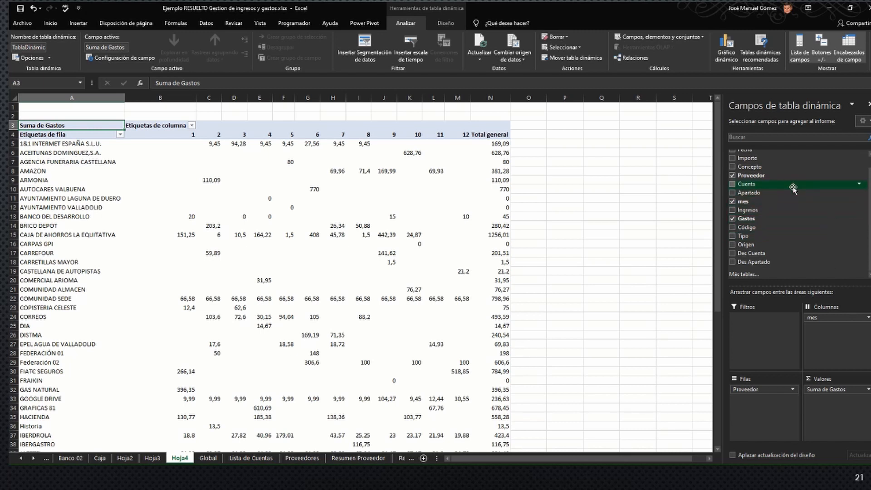
{"action": "left_click_drag", "start_coordinate": [793, 188], "coordinate": [773, 325]}
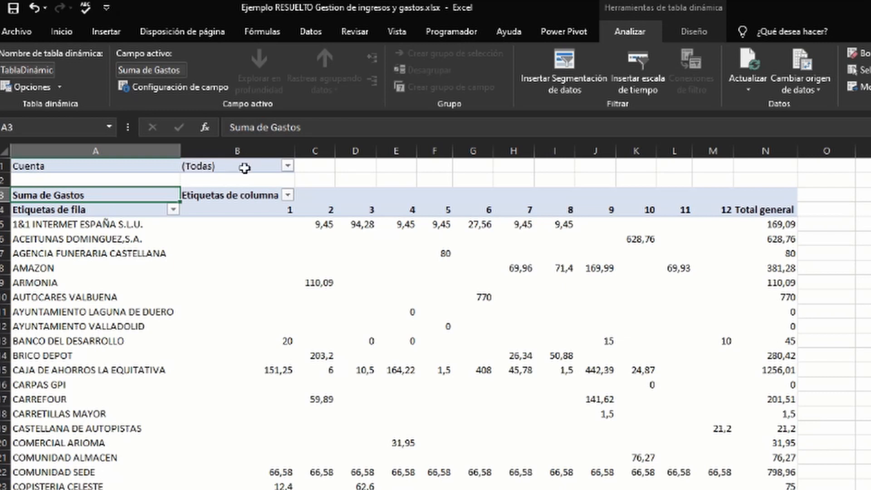
- Filter the pivot table by Cuenta to show only account 23
{"action": "left_click", "coordinate": [288, 167]}
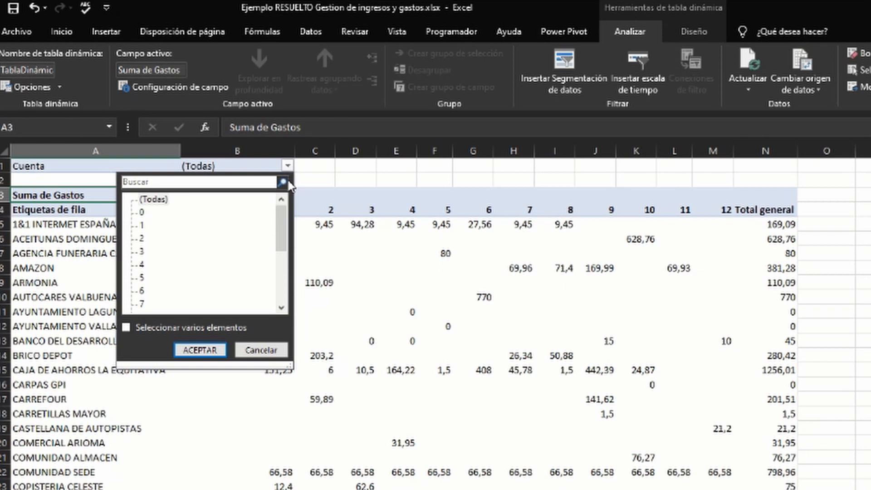
{"action": "left_click_drag", "start_coordinate": [281, 227], "coordinate": [273, 207]}
{"action": "left_click_drag", "start_coordinate": [279, 231], "coordinate": [282, 296]}
{"action": "left_click", "coordinate": [143, 265]}
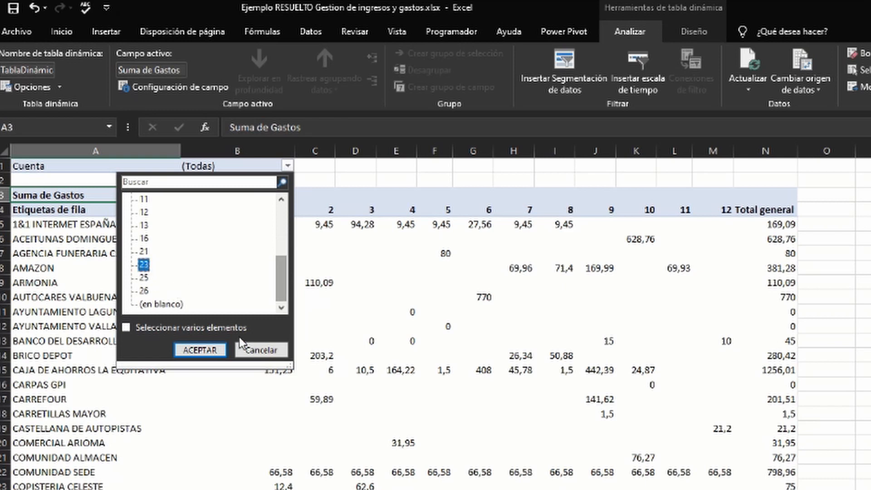
{"action": "left_click", "coordinate": [212, 353]}
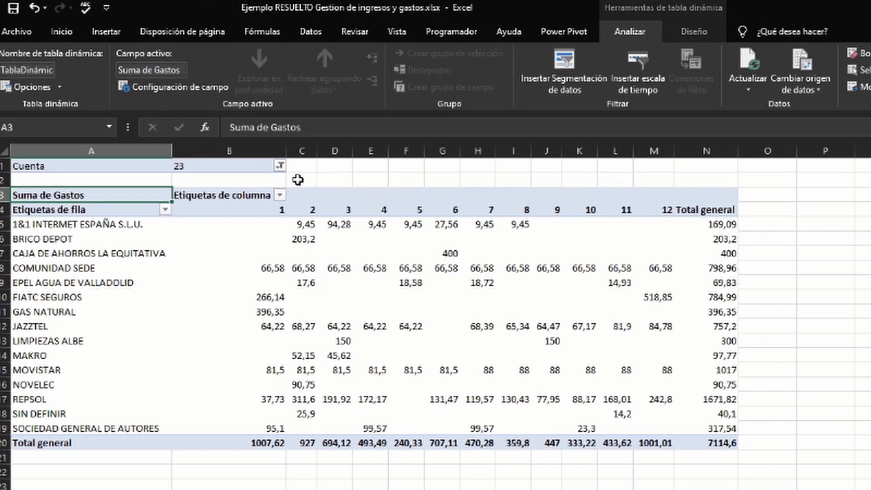
- Allow multiple items in the Cuenta filter and add accounts 1 and 6 to the selection
{"action": "left_click", "coordinate": [280, 166]}
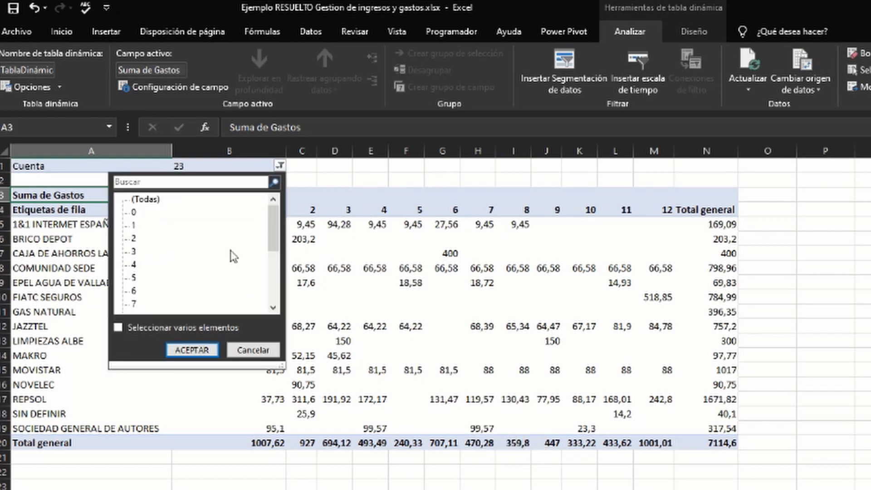
{"action": "left_click", "coordinate": [118, 327]}
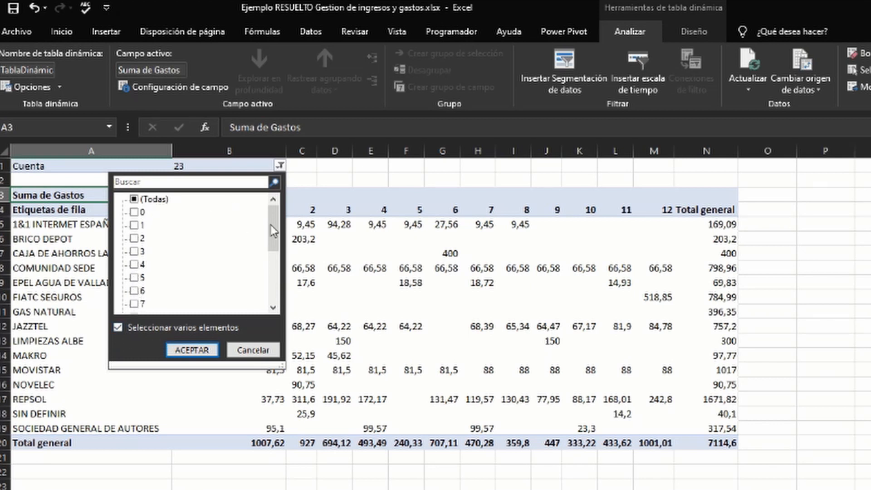
{"action": "left_click", "coordinate": [134, 225]}
{"action": "left_click_drag", "start_coordinate": [271, 231], "coordinate": [274, 252]}
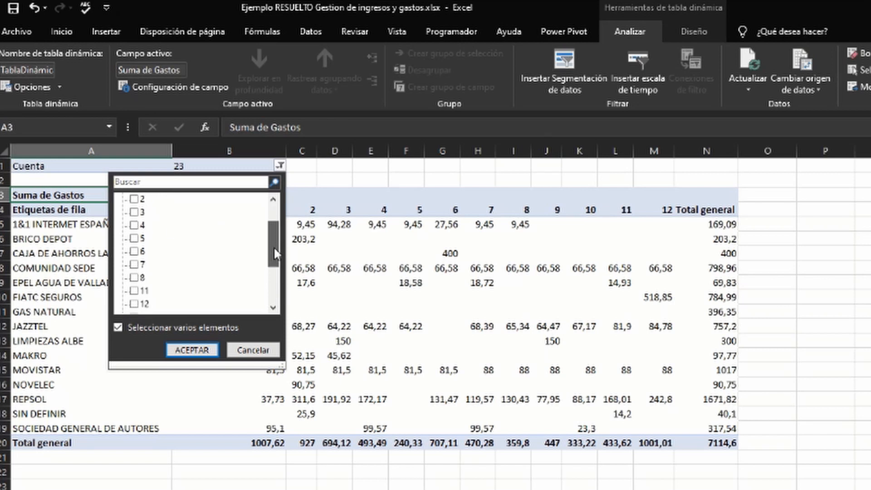
{"action": "left_click", "coordinate": [134, 252]}
{"action": "left_click", "coordinate": [192, 350]}
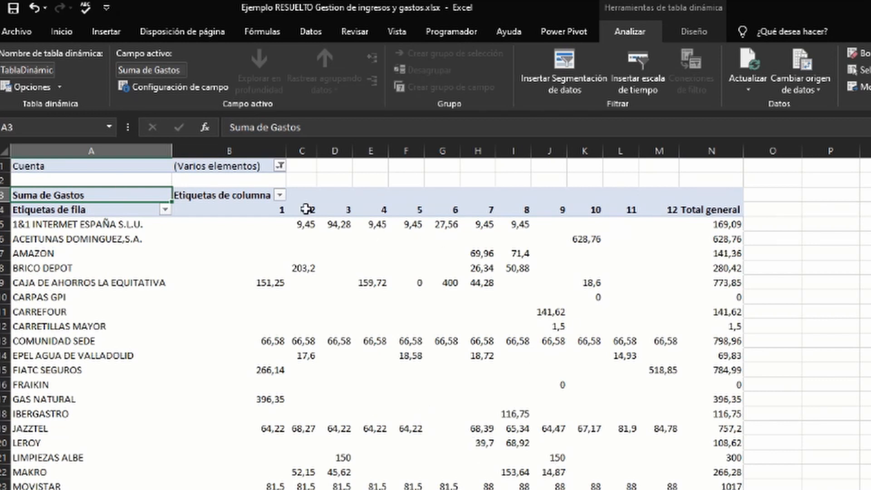
- Review which accounts are selected in the Cuenta filter without changing them
{"action": "left_click", "coordinate": [280, 167]}
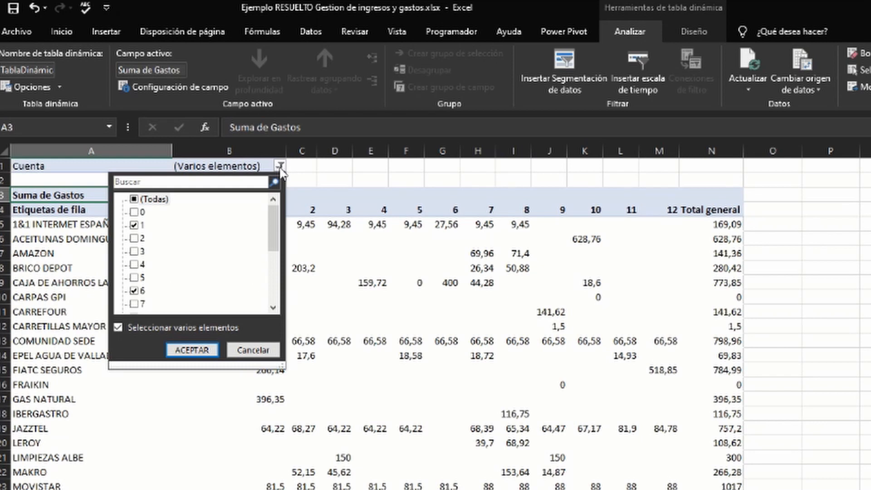
{"action": "left_click_drag", "start_coordinate": [270, 210], "coordinate": [268, 255]}
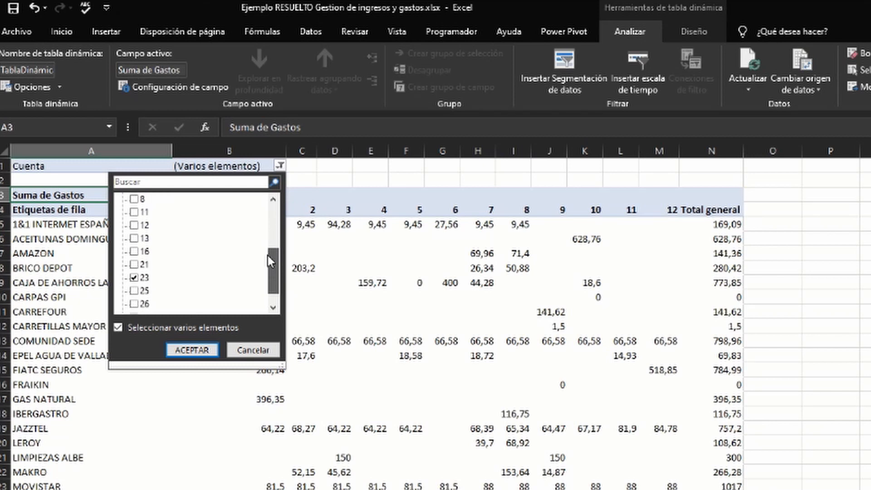
{"action": "left_click", "coordinate": [262, 350]}
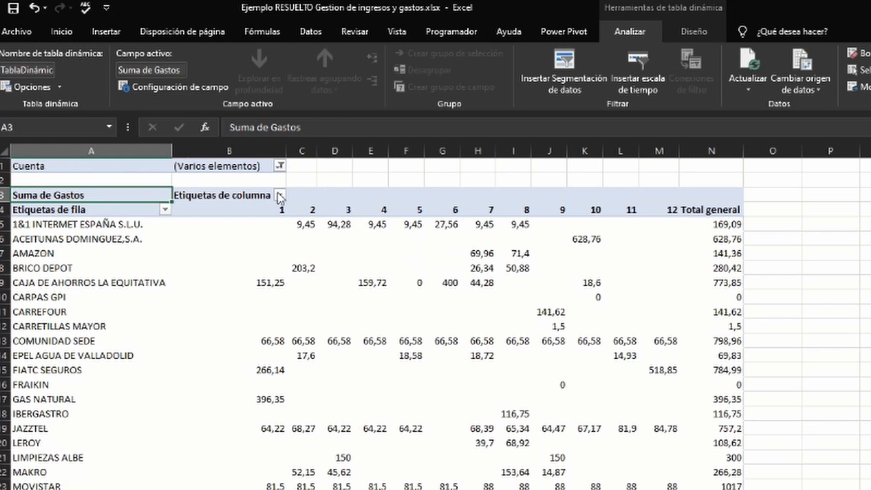
{"action": "mouse_move", "coordinate": [468, 440]}
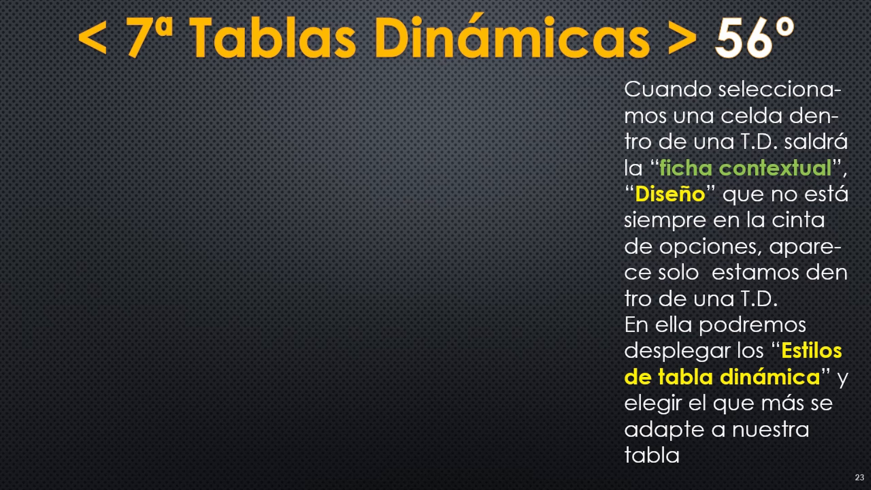
{"action": "key", "text": "Right"}
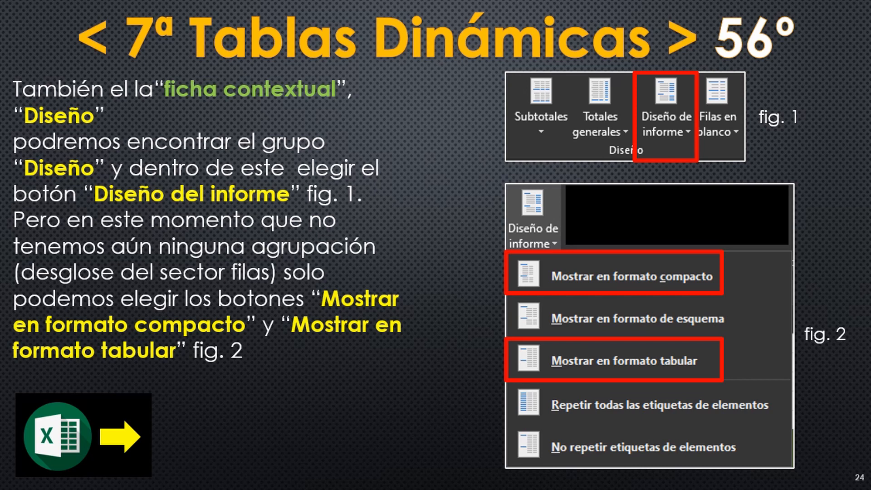
- Switch to the Excel workbook and select a cell outside the pivot table, followed by cell B6 inside it
{"action": "left_click", "coordinate": [443, 480]}
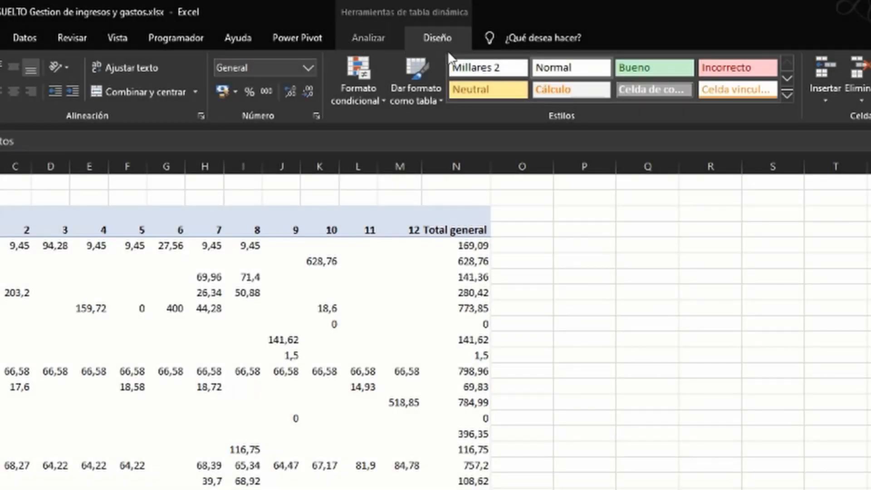
{"action": "left_click", "coordinate": [613, 278]}
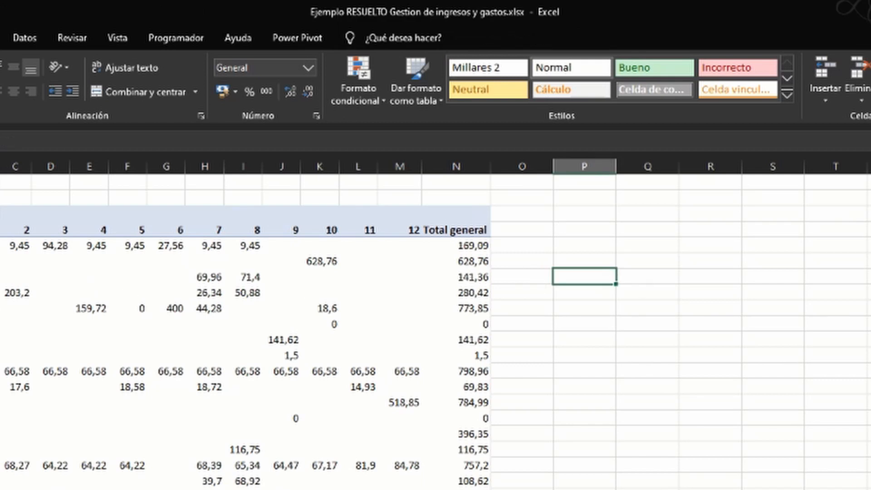
{"action": "left_click", "coordinate": [1, 250]}
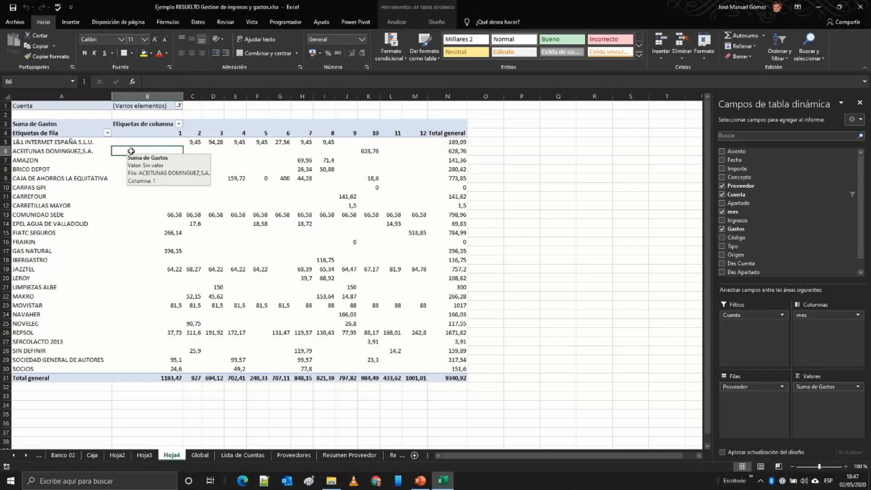
- Apply the dark green pivot table style from the first row of the Oscuro group
{"action": "left_click", "coordinate": [438, 23]}
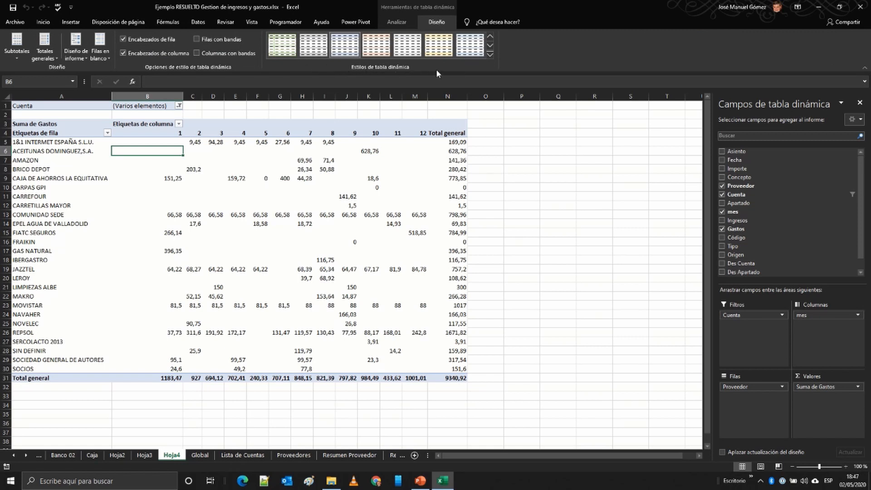
{"action": "left_click", "coordinate": [490, 53]}
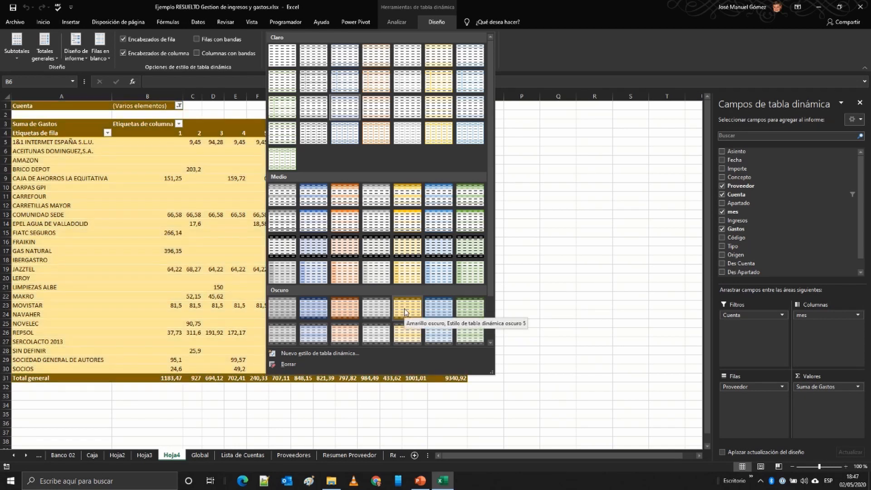
{"action": "left_click", "coordinate": [471, 309]}
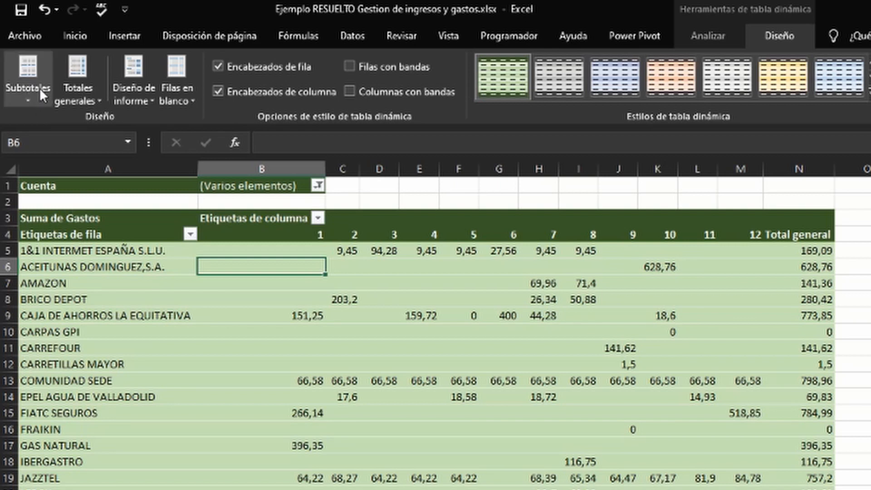
- Apply the compact report layout to the pivot table and change it to the tabular format
{"action": "left_click", "coordinate": [152, 100]}
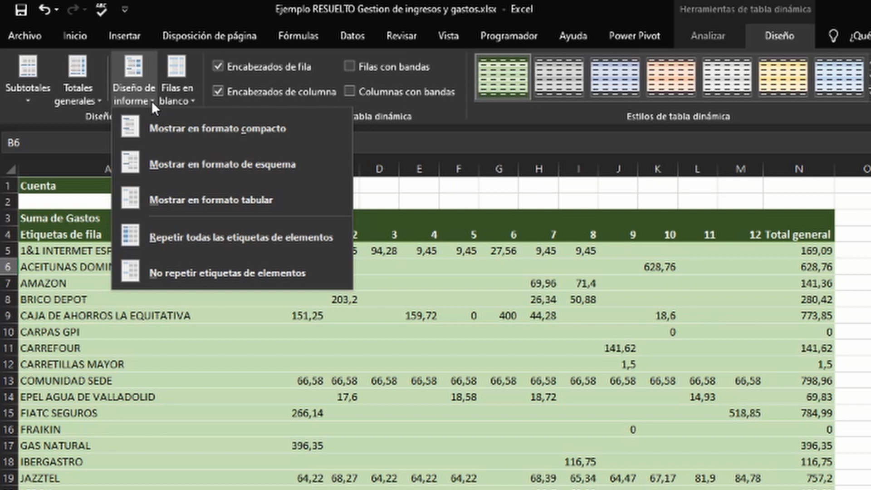
{"action": "left_click", "coordinate": [281, 128]}
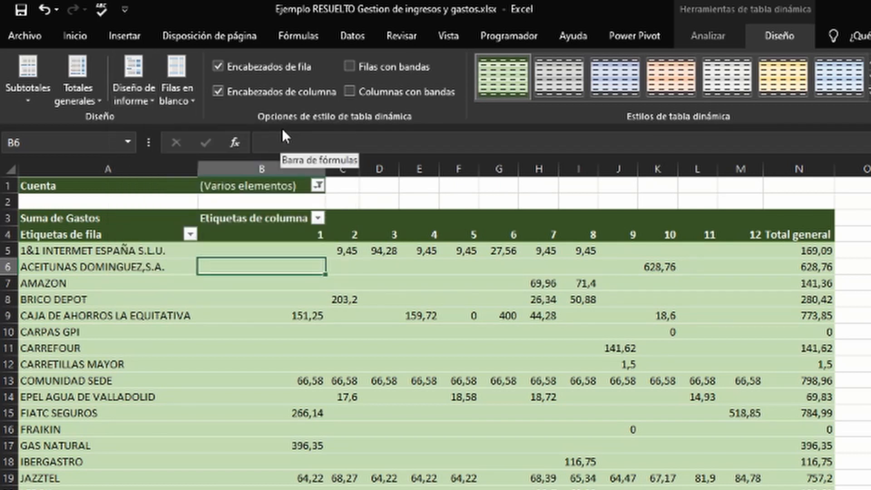
{"action": "left_click", "coordinate": [147, 100]}
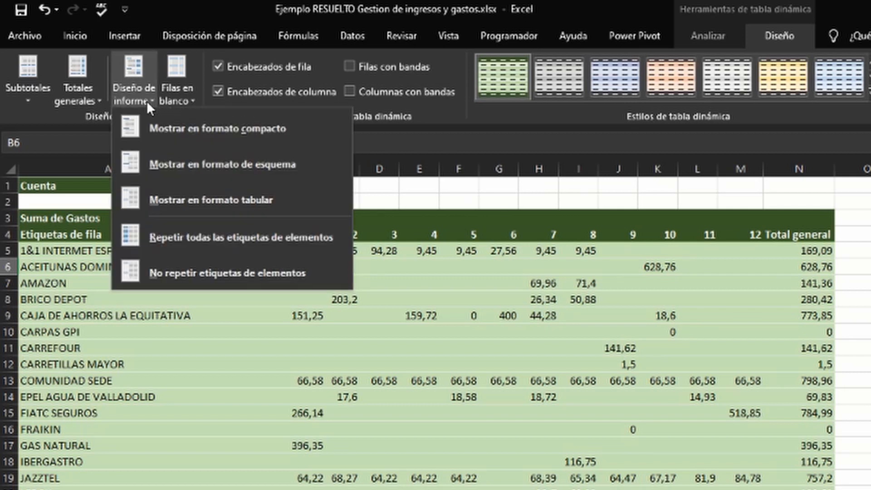
{"action": "left_click", "coordinate": [184, 195]}
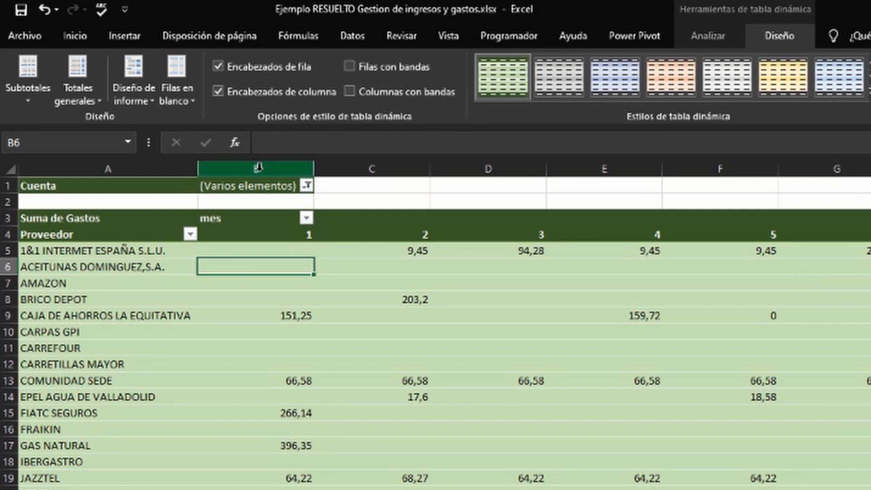
- Autofit columns B through M to their contents and give them all one uniform width that fits the monthly amounts
{"action": "left_click_drag", "start_coordinate": [256, 167], "coordinate": [868, 173]}
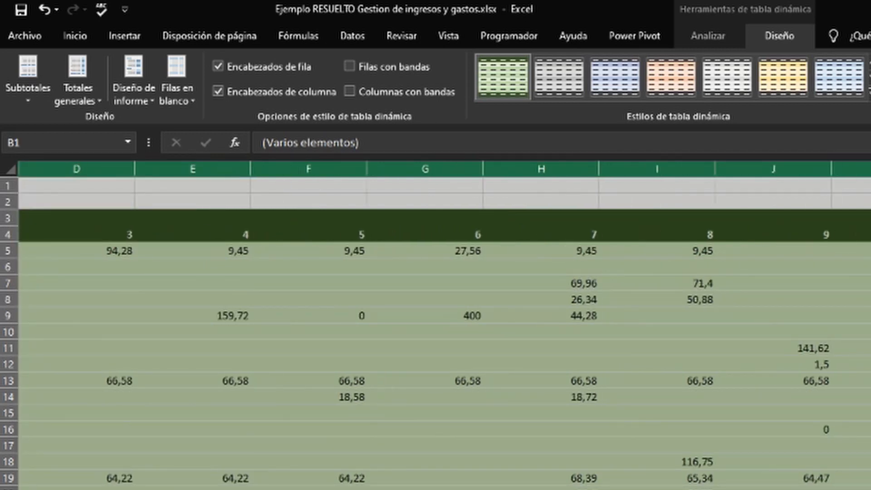
{"action": "double_click", "coordinate": [831, 169]}
{"action": "scroll", "coordinate": [445, 326], "scroll_direction": "left", "scroll_amount": 3}
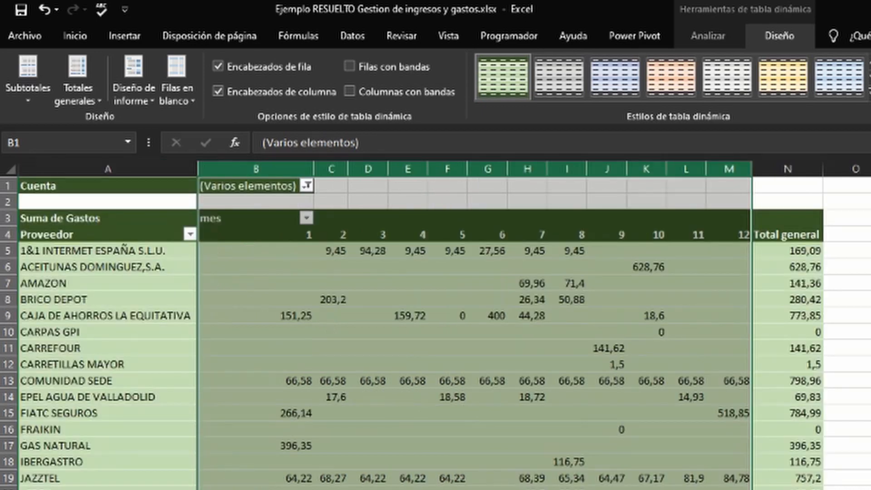
{"action": "left_click_drag", "start_coordinate": [315, 164], "coordinate": [827, 167]}
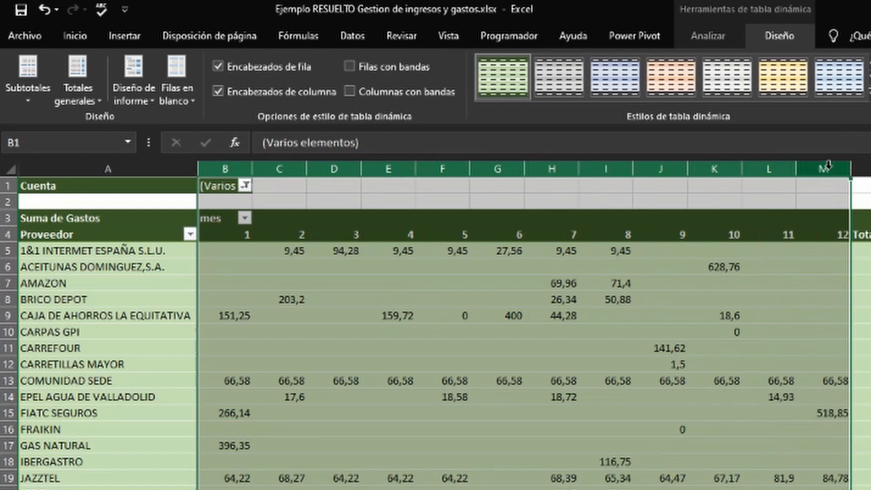
{"action": "left_click", "coordinate": [672, 385]}
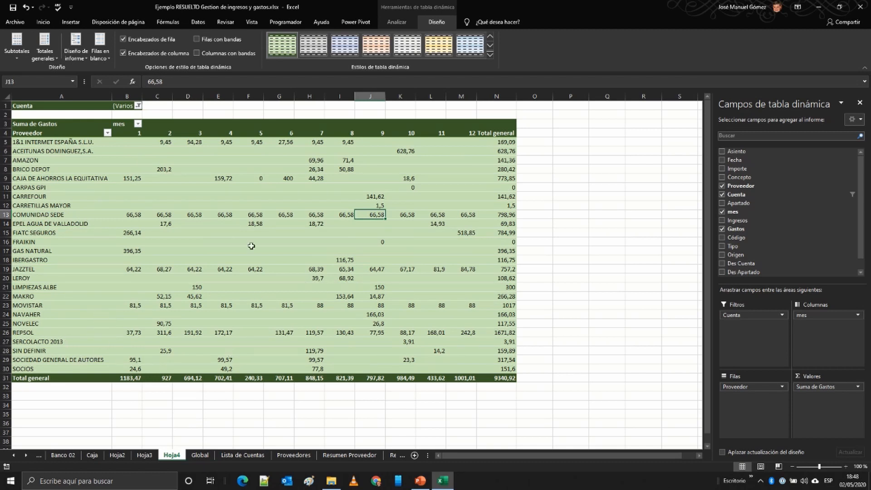
- Set the Cuenta filter to (Todas) and look through the full list of suppliers in the pivot table
{"action": "left_click", "coordinate": [139, 106]}
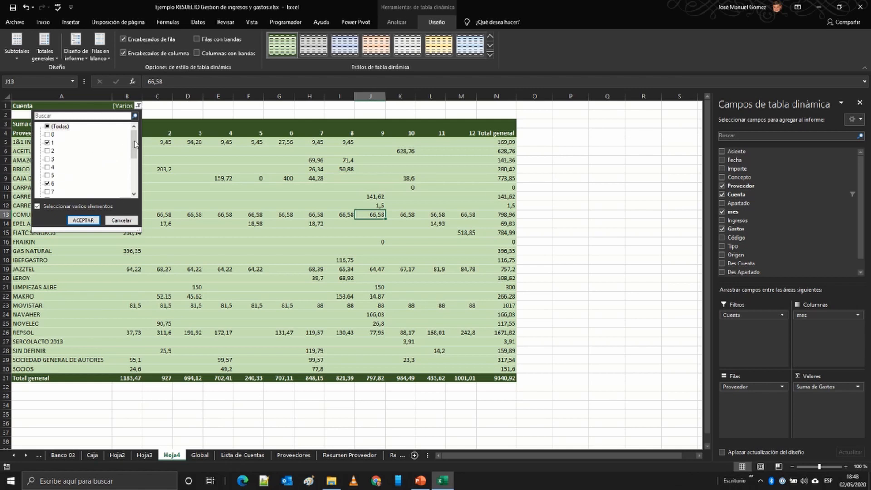
{"action": "mouse_move", "coordinate": [134, 141]}
{"action": "left_mouse_down"}
{"action": "mouse_move", "coordinate": [134, 174]}
{"action": "mouse_move", "coordinate": [132, 132]}
{"action": "left_mouse_up"}
{"action": "left_click", "coordinate": [48, 127]}
{"action": "left_click", "coordinate": [100, 220]}
{"action": "scroll", "coordinate": [348, 281], "scroll_direction": "down", "scroll_amount": 3}
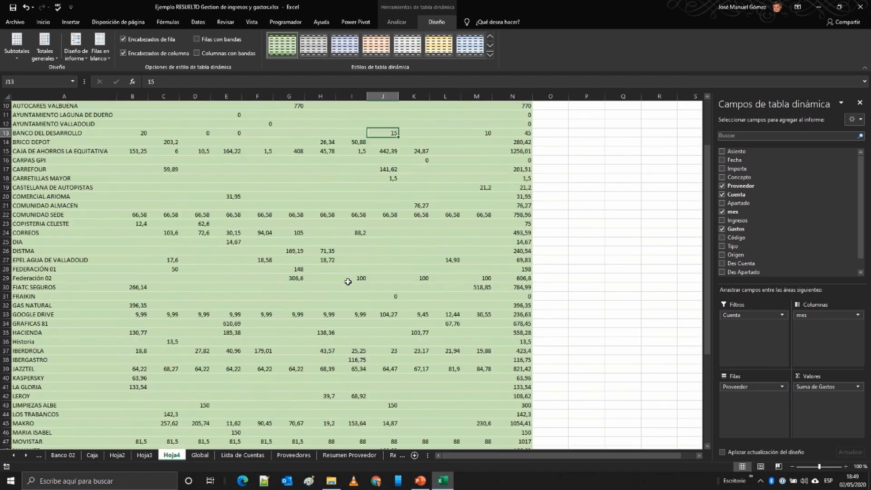
{"action": "scroll", "coordinate": [348, 281], "scroll_direction": "down", "scroll_amount": 8}
{"action": "scroll", "coordinate": [348, 281], "scroll_direction": "up", "scroll_amount": 6}
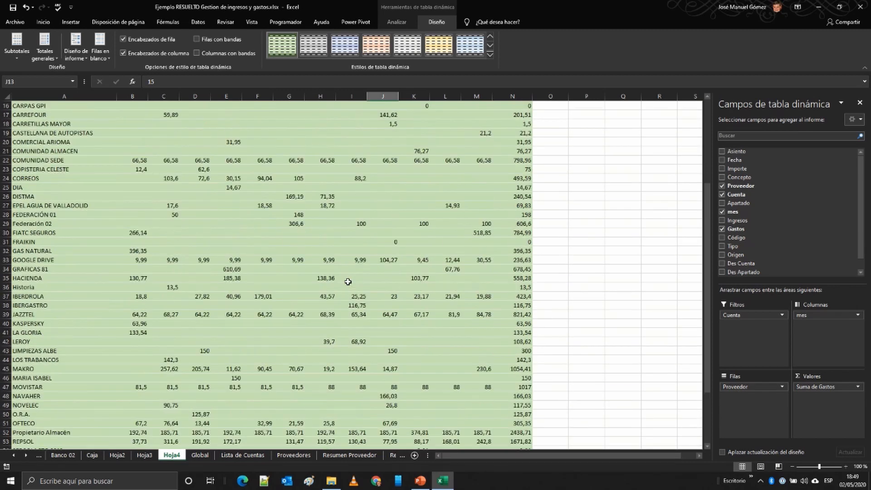
{"action": "scroll", "coordinate": [348, 282], "scroll_direction": "up", "scroll_amount": 5}
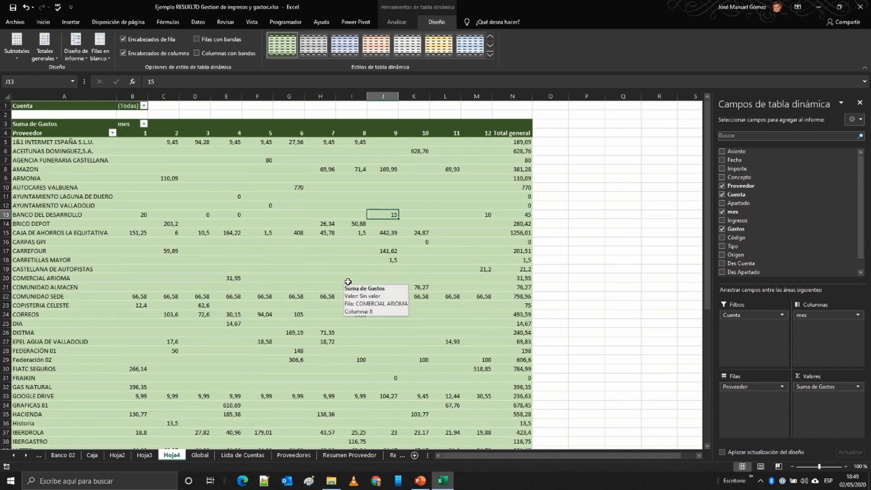
- Apply the euro accounting number format to all pivot table values and totals, from B5 to N62
{"action": "left_click_drag", "start_coordinate": [122, 145], "coordinate": [523, 430]}
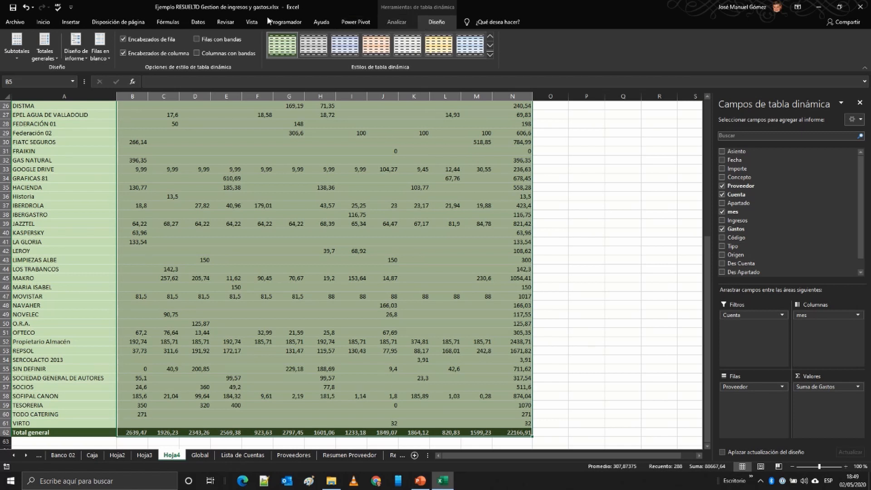
{"action": "left_click", "coordinate": [44, 23]}
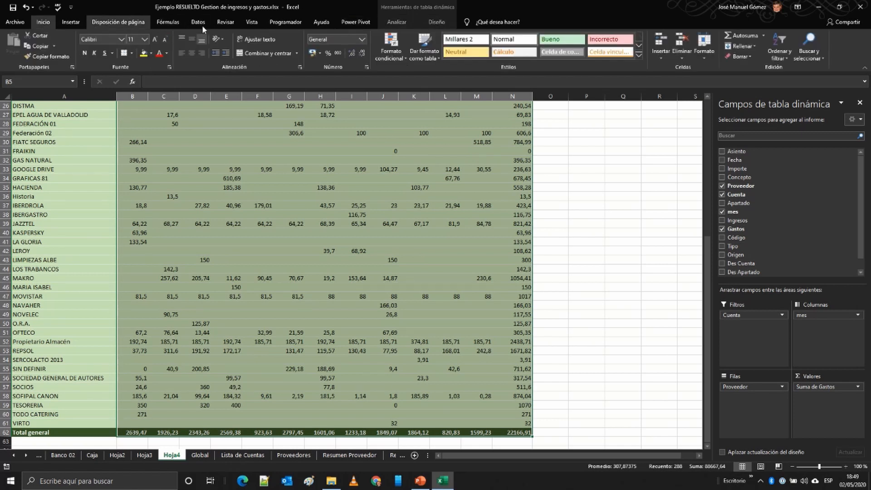
{"action": "left_click", "coordinate": [314, 53]}
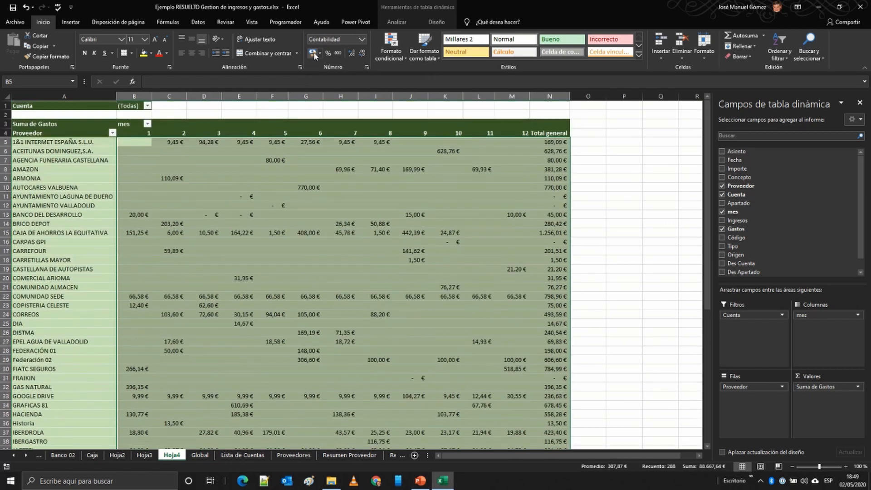
{"action": "left_click", "coordinate": [40, 108]}
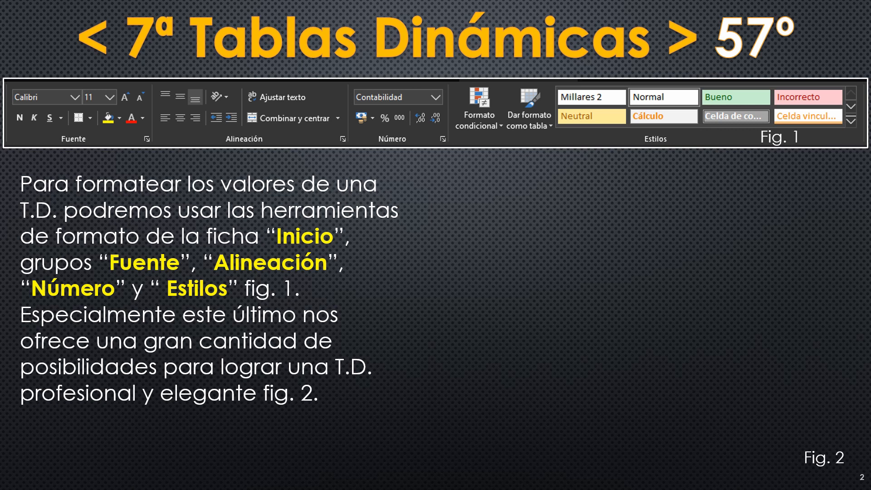
{"action": "key", "text": "Right"}
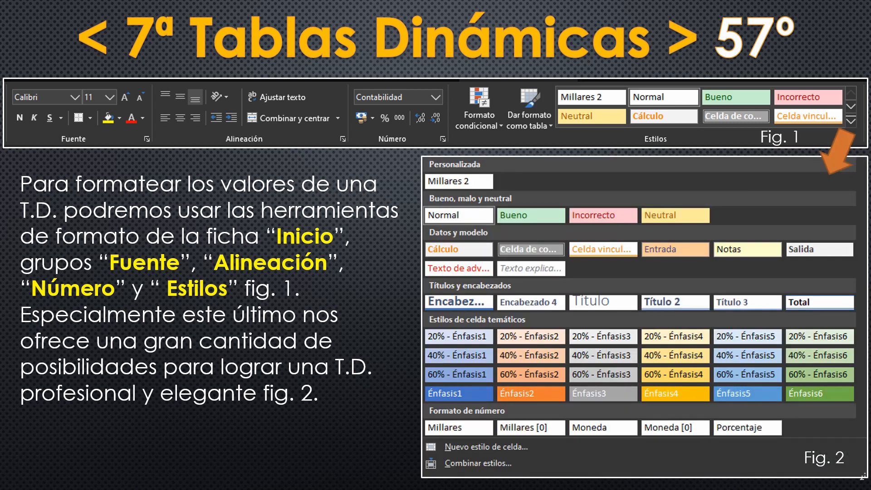